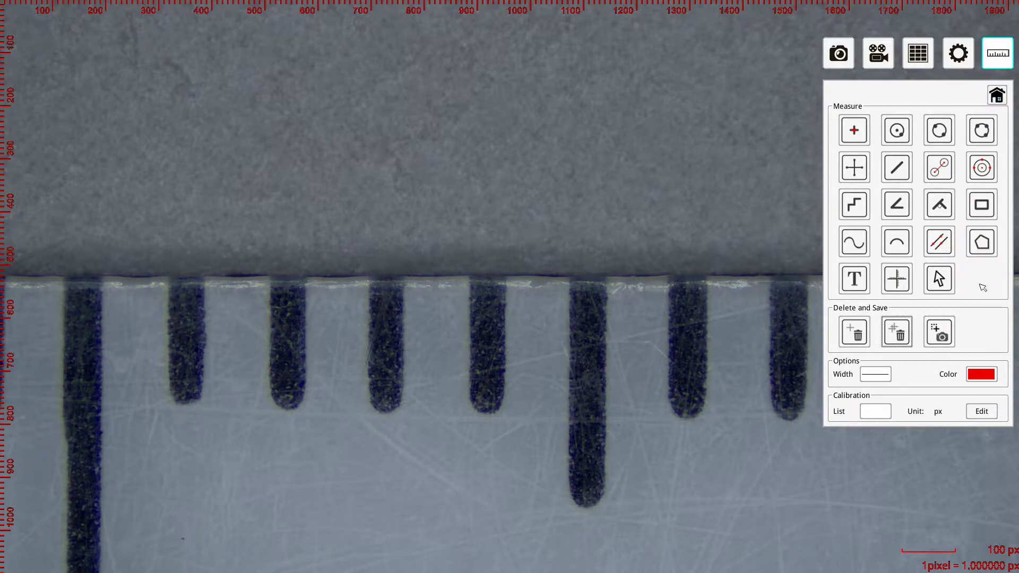
Step: Open the calibration list to start the new 'test' calibration from a 1712 px line
{"action": "left_click", "coordinate": [988, 414]}
{"action": "type", "text": "test"}
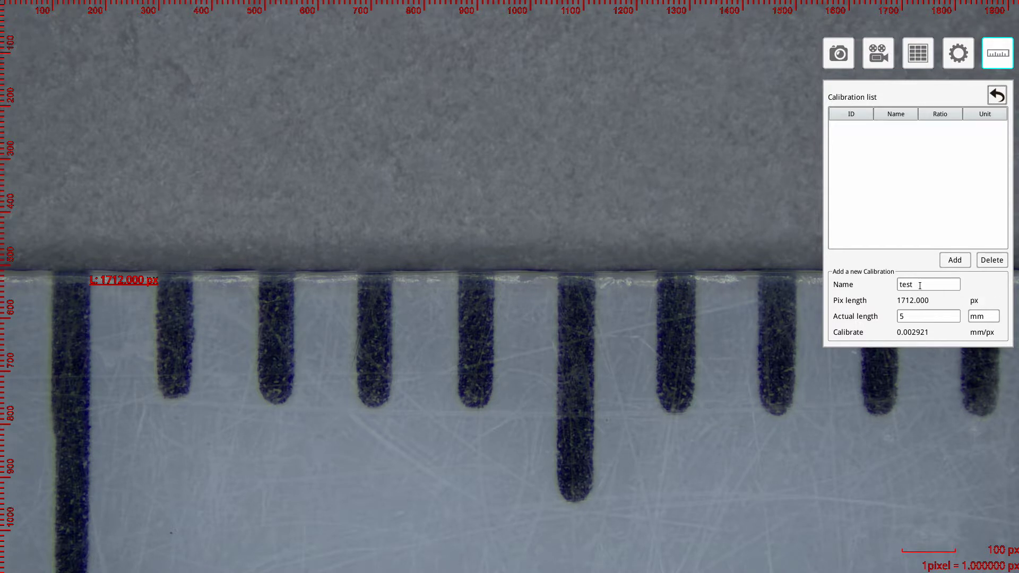
Step: Append 1 to the calibration name so it reads 'test1'
{"action": "left_click", "coordinate": [920, 286]}
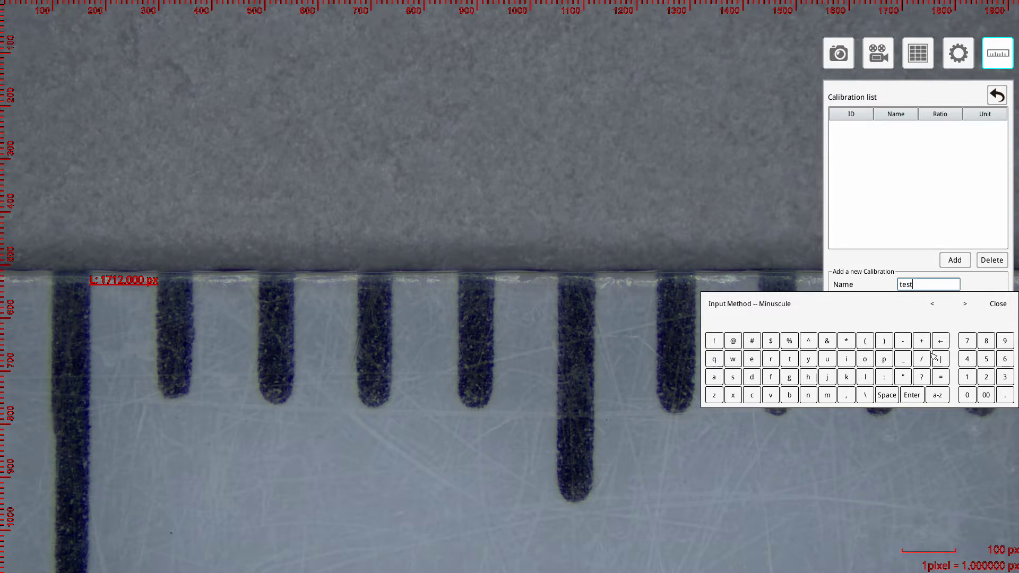
{"action": "left_click", "coordinate": [970, 382]}
{"action": "left_click", "coordinate": [999, 310]}
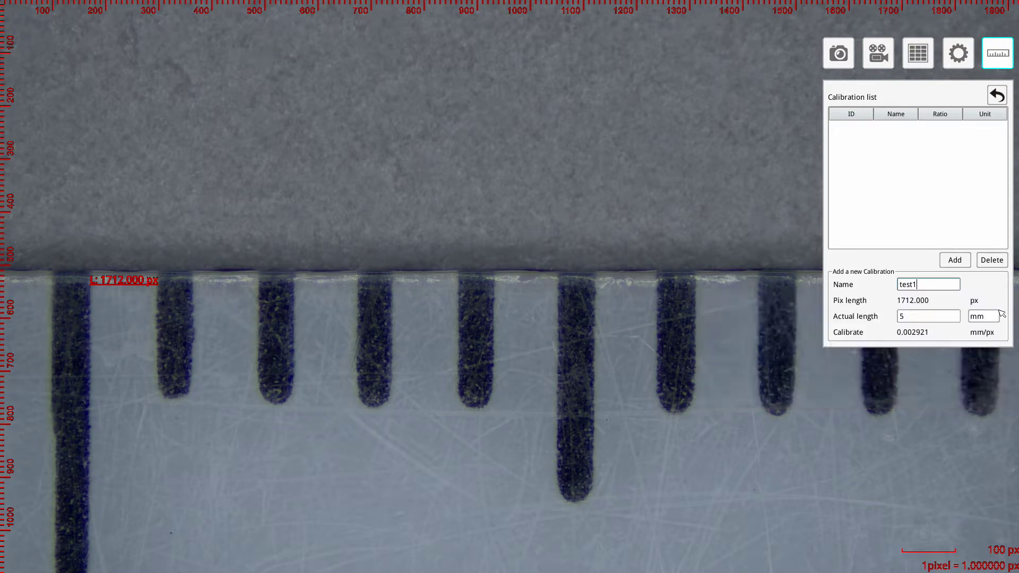
Step: Enter 9 mm as the actual length and add 'test1' (0.005257 mm/px) to the list
{"action": "left_click", "coordinate": [922, 316]}
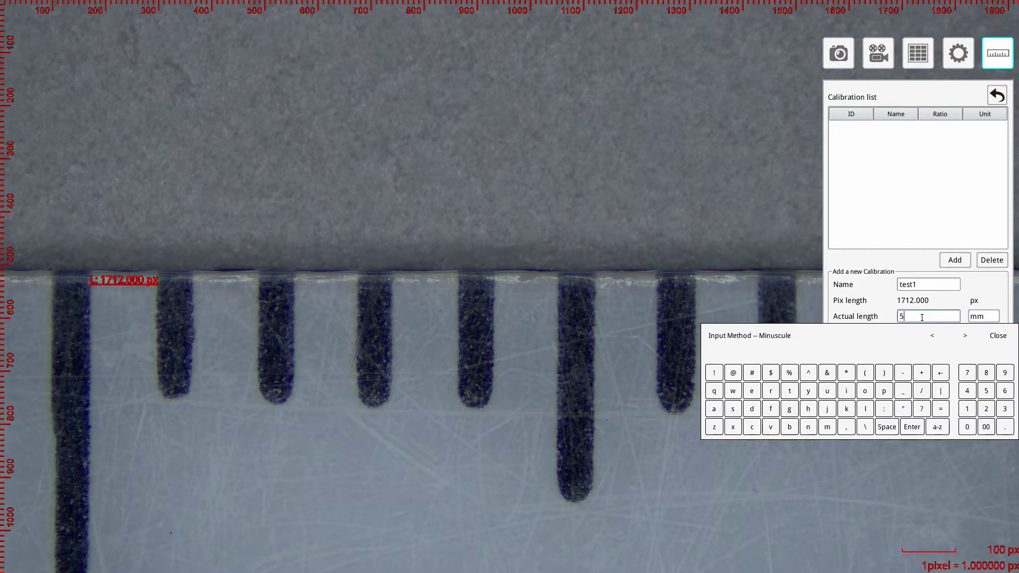
{"action": "left_click", "coordinate": [1006, 373]}
{"action": "left_click", "coordinate": [985, 319]}
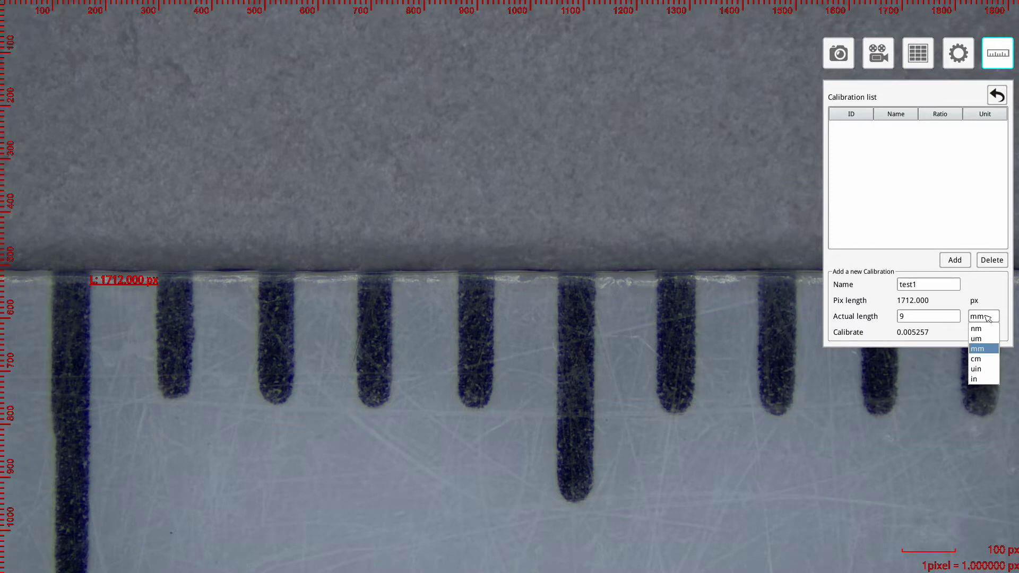
{"action": "left_click", "coordinate": [986, 351]}
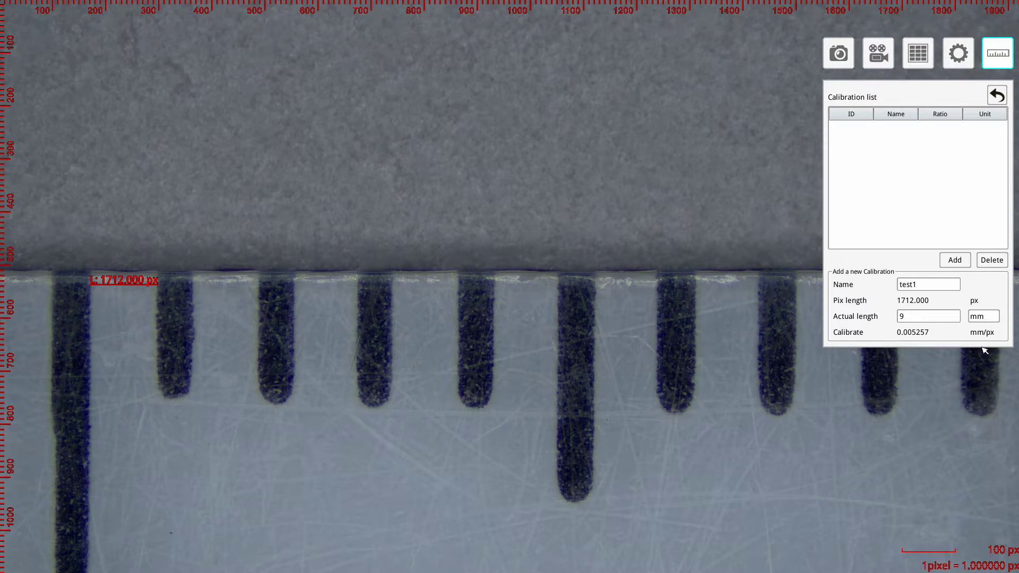
{"action": "left_click", "coordinate": [954, 260]}
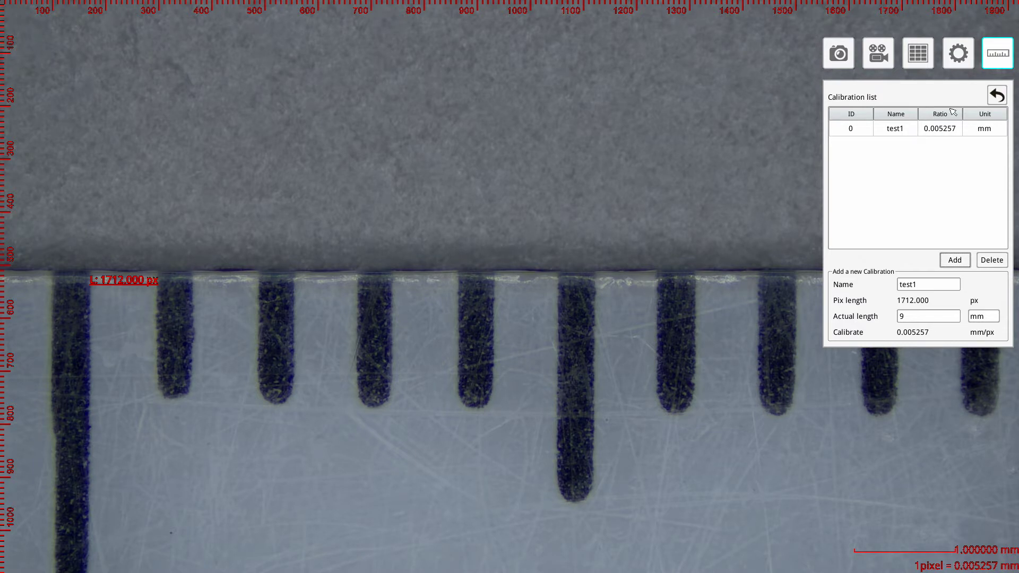
Step: Go back to the Measure panel and choose a measuring tool for the image
{"action": "left_click", "coordinate": [997, 94]}
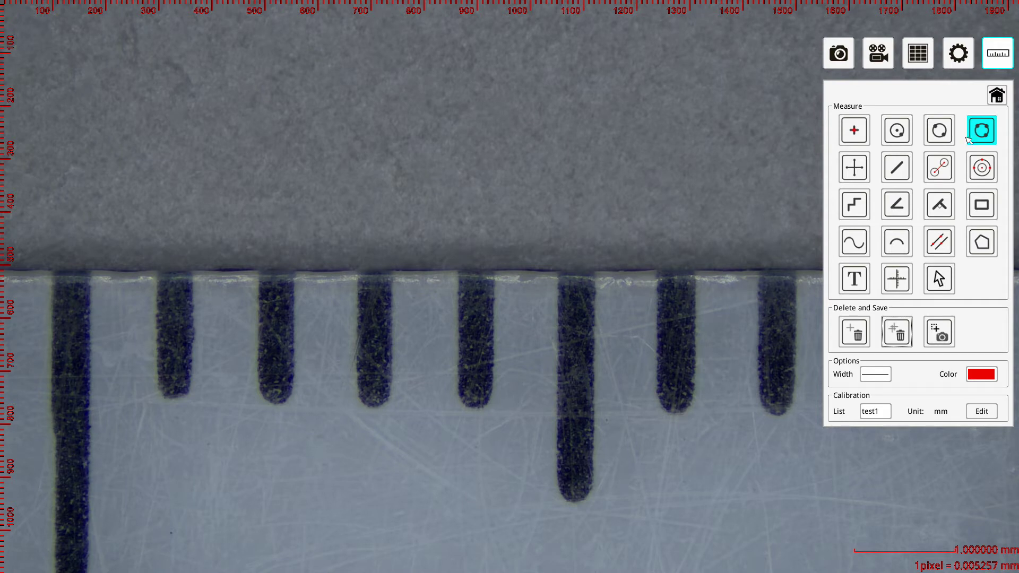
{"action": "left_click", "coordinate": [897, 170]}
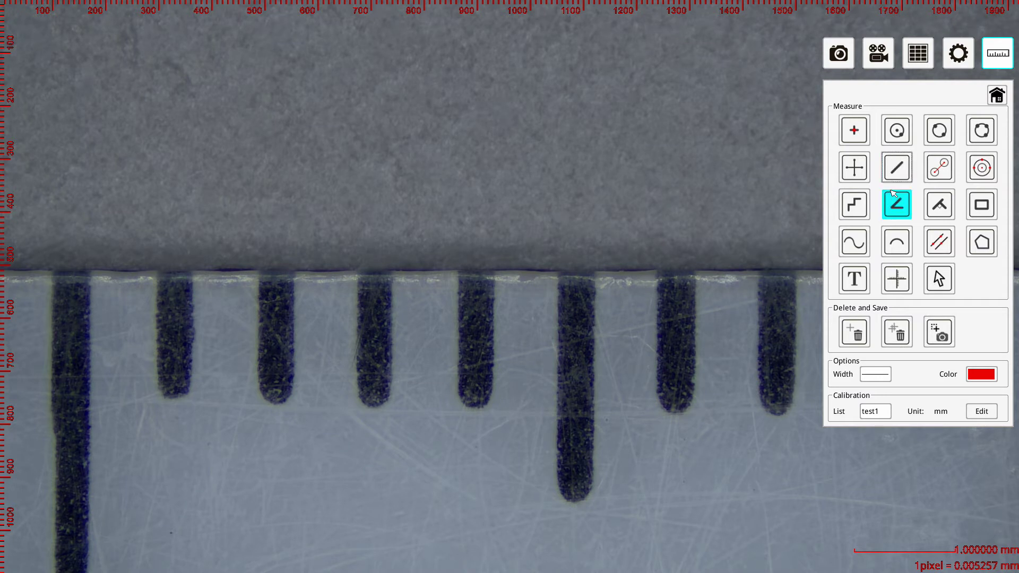